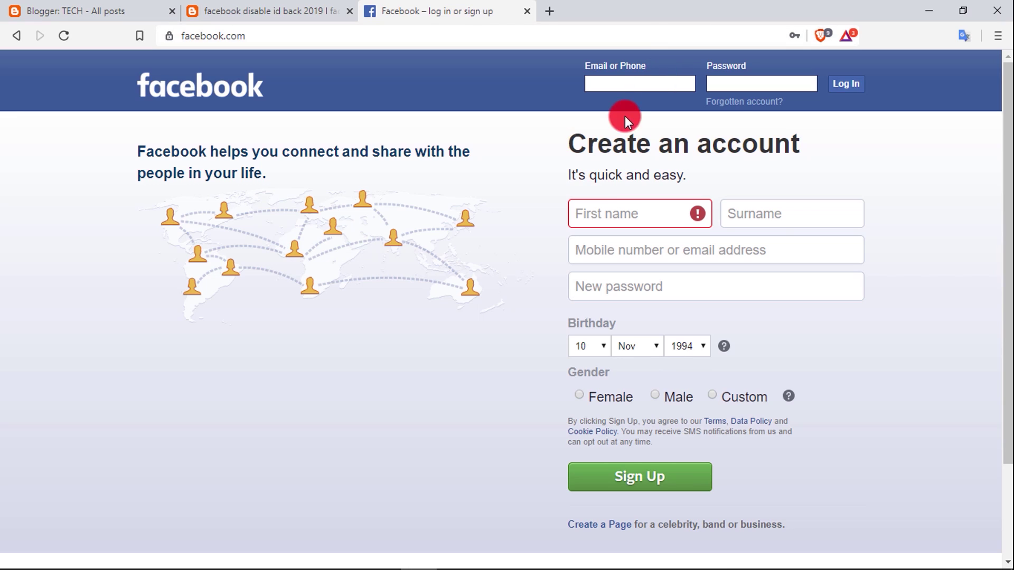
Step: Log in with the saved autofill account to reach the 6-digit login code checkpoint
click(625, 85)
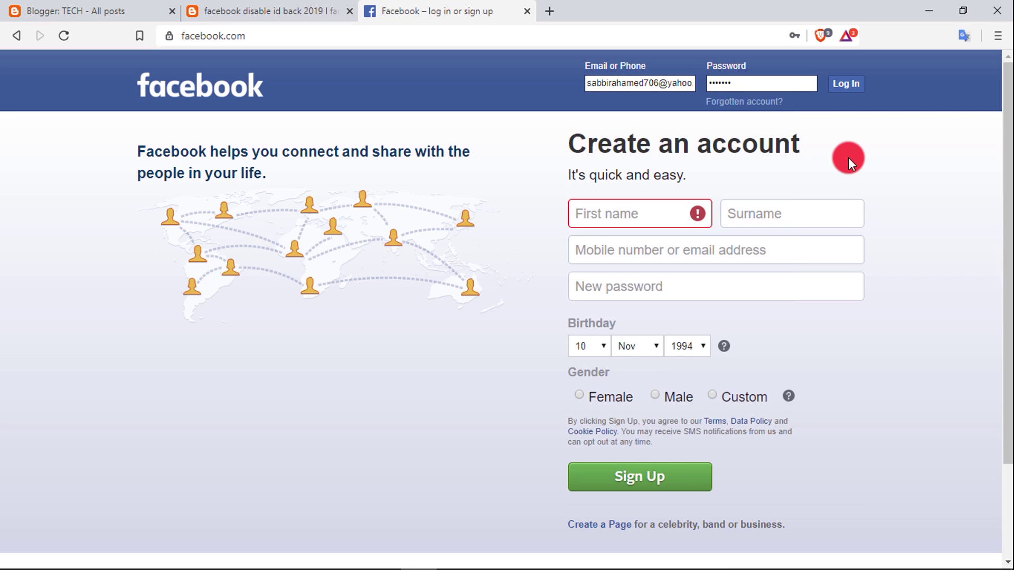
click(847, 86)
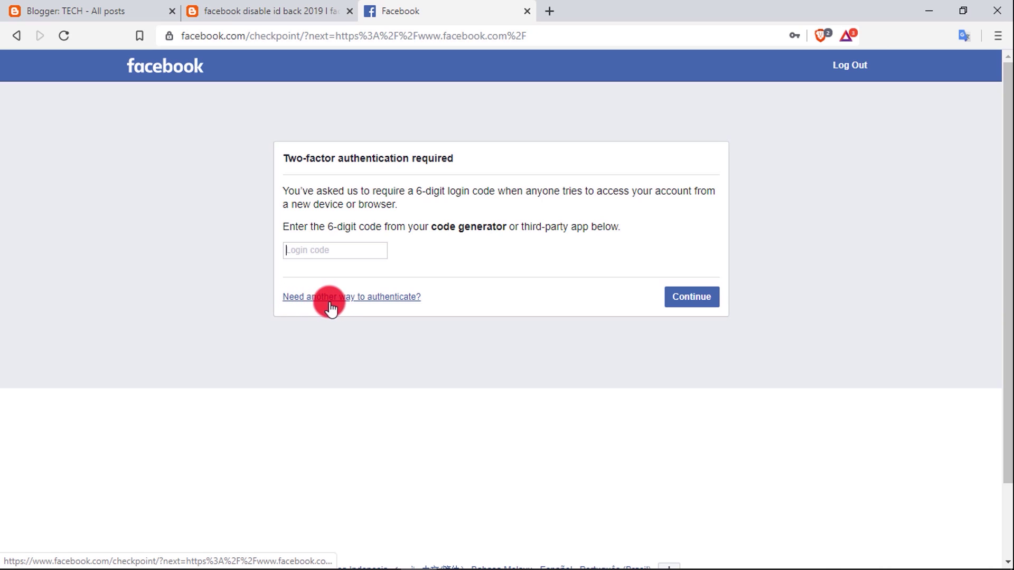
Step: Choose another way to authenticate and submit a request to Facebook under Other options
click(404, 300)
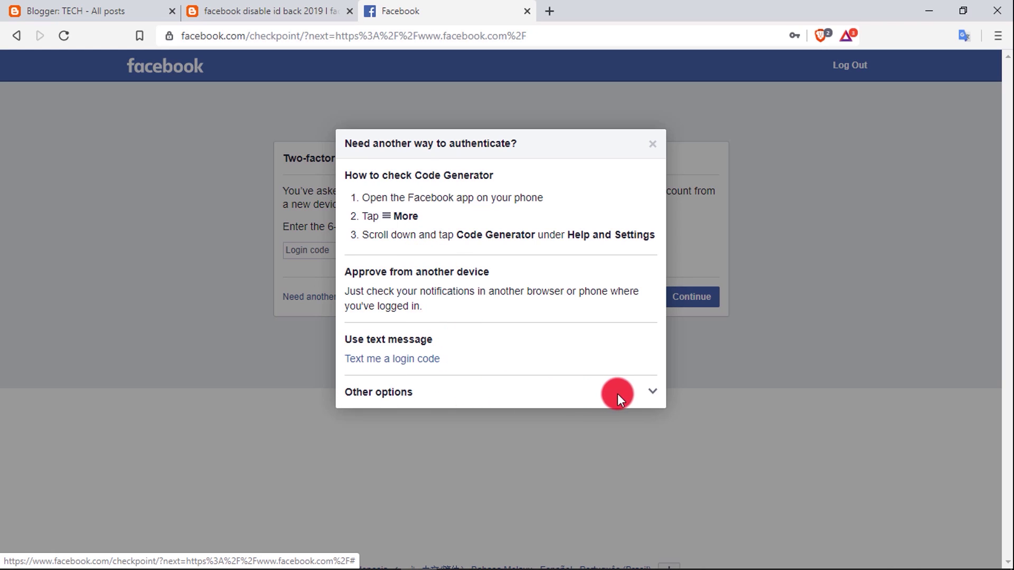
click(652, 391)
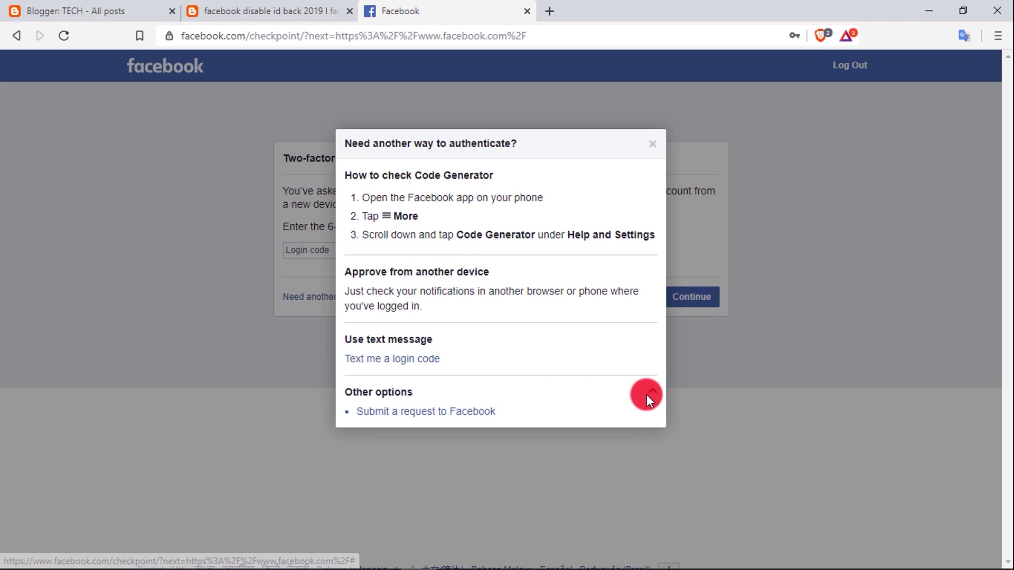
click(464, 420)
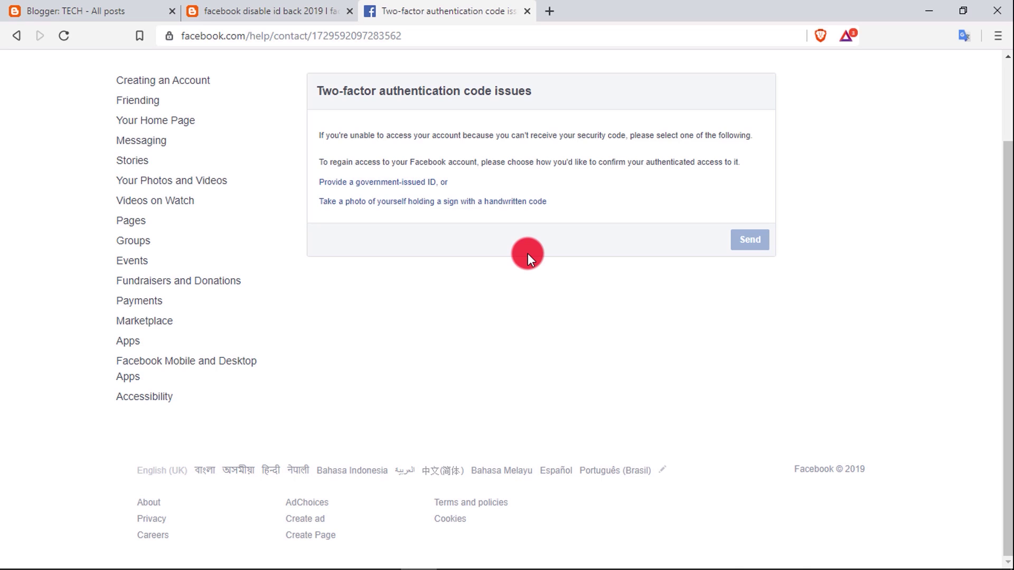
Step: Choose the handwritten-code photo option and look over the Login approvals contact form fields
click(525, 203)
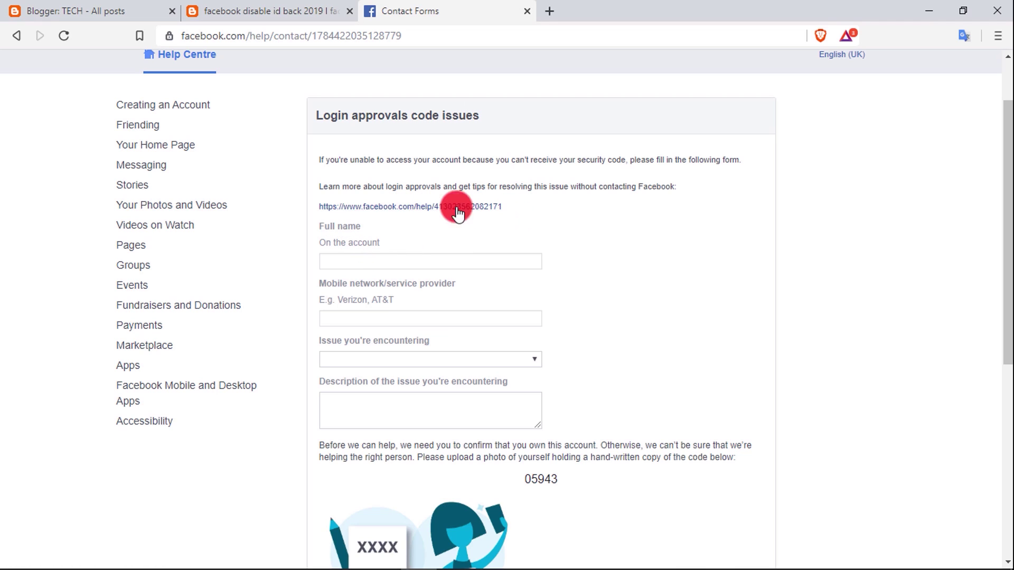
scroll(499, 297, down, 3)
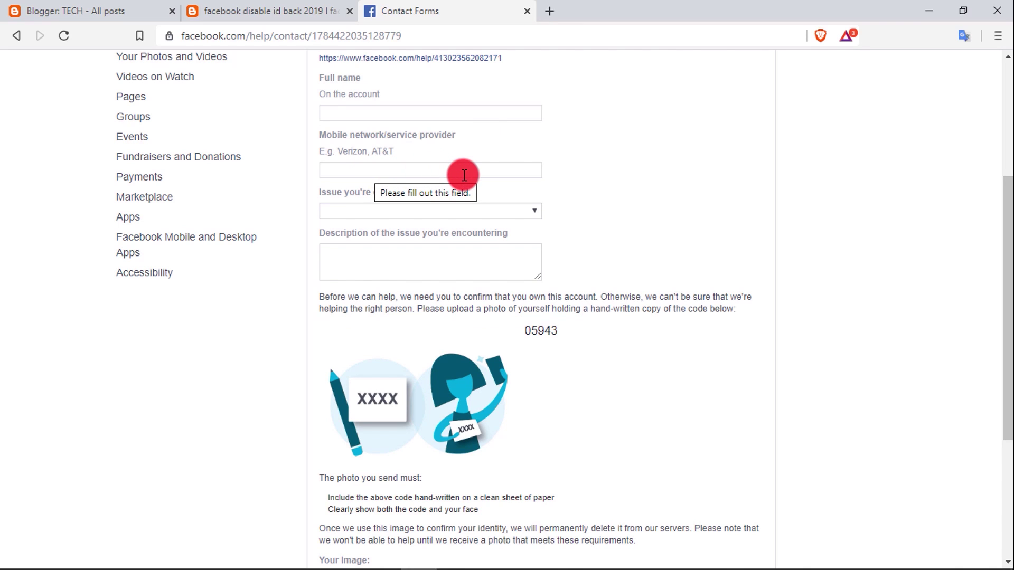
click(447, 214)
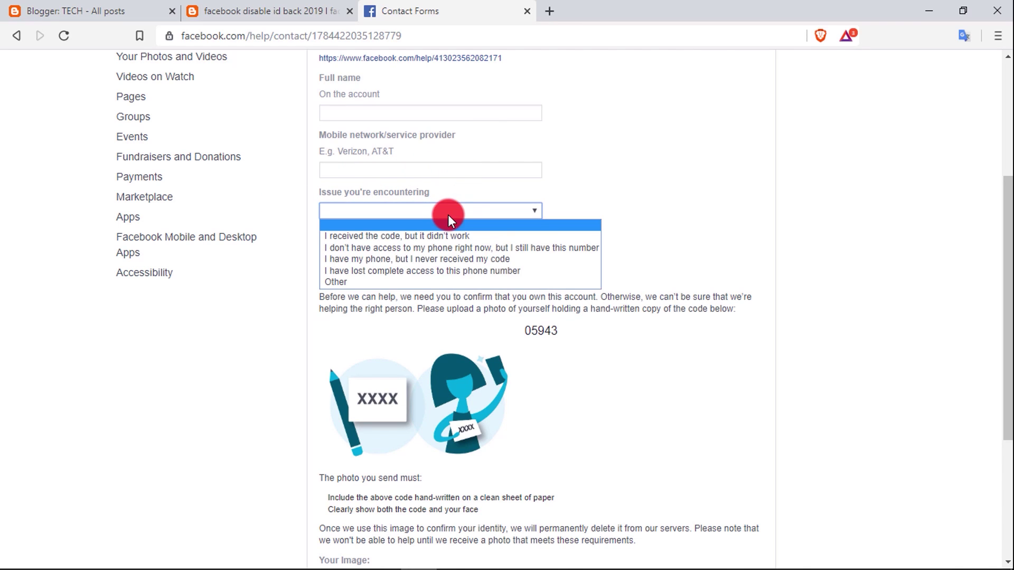
click(648, 173)
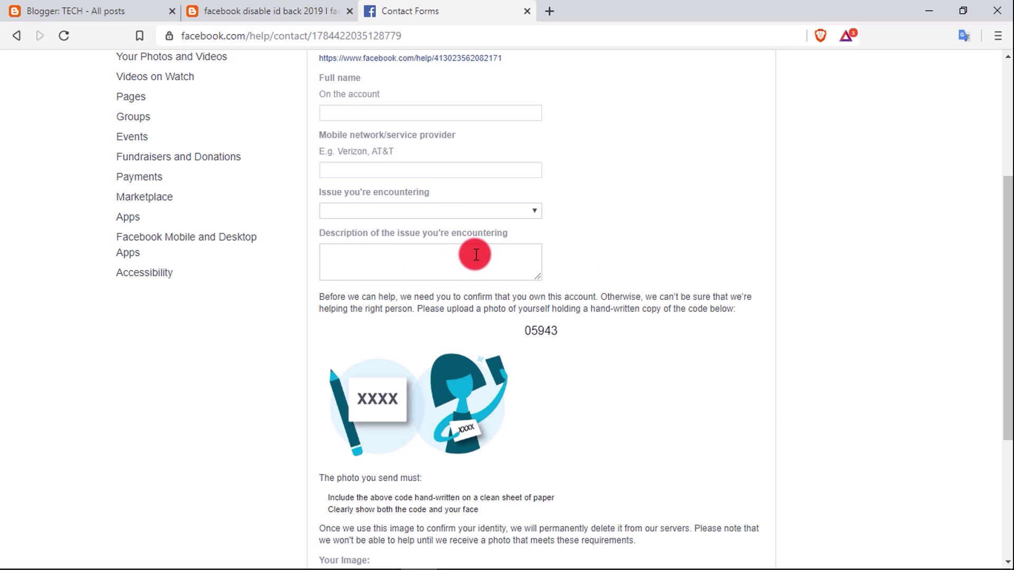
scroll(465, 238, down, 2)
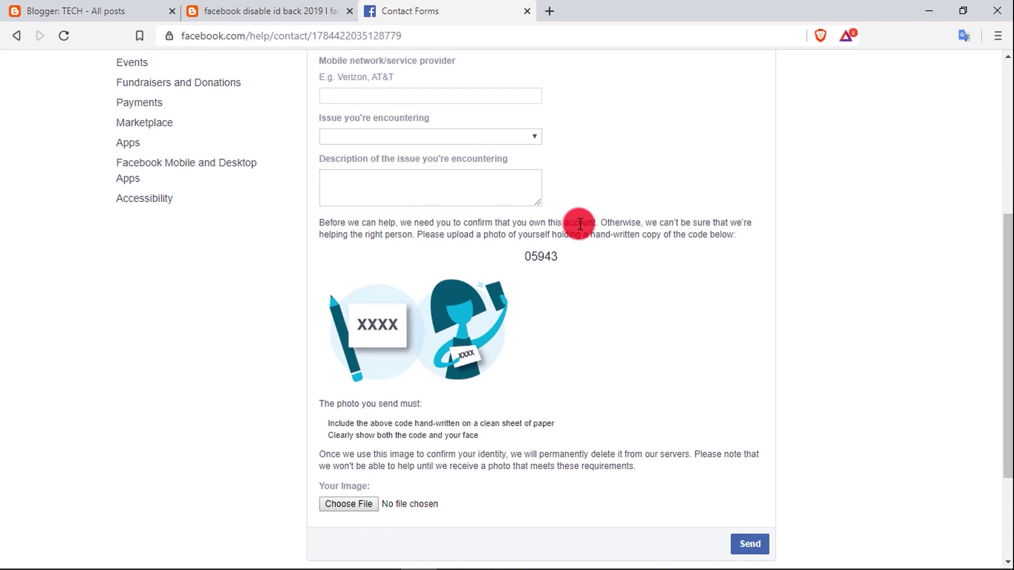
scroll(489, 138, down, 3)
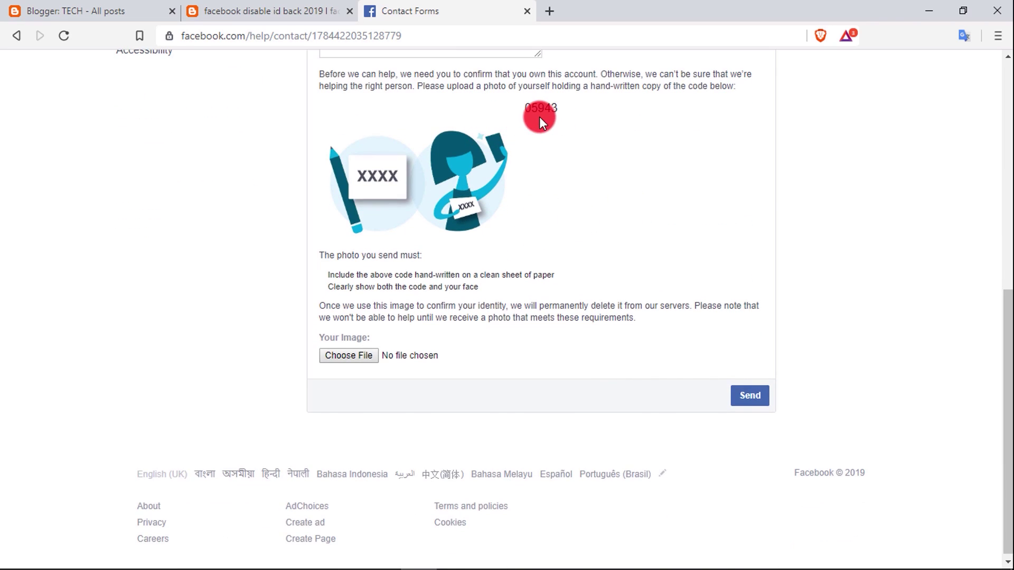
scroll(537, 192, up, 2)
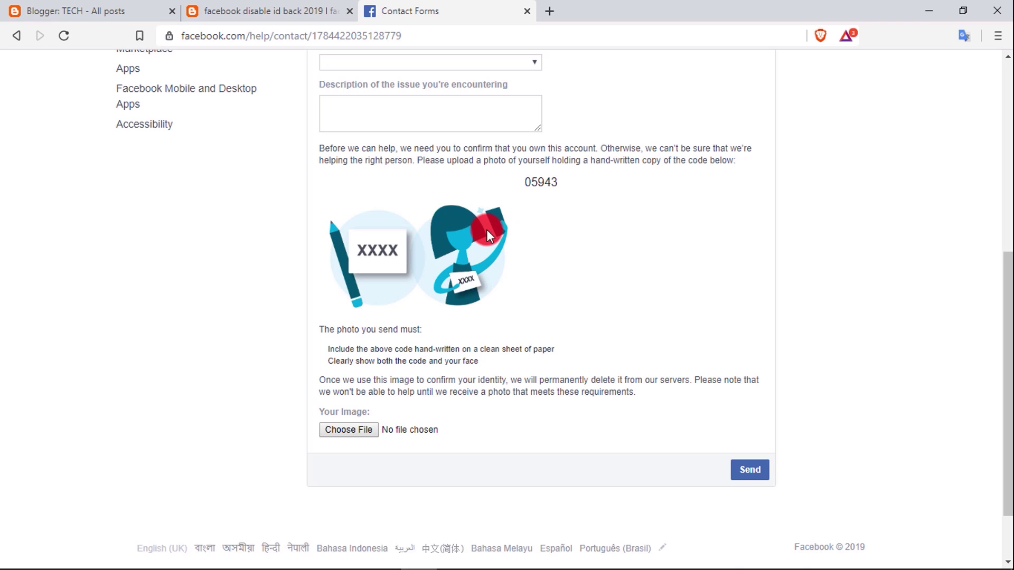
scroll(446, 407, down, 2)
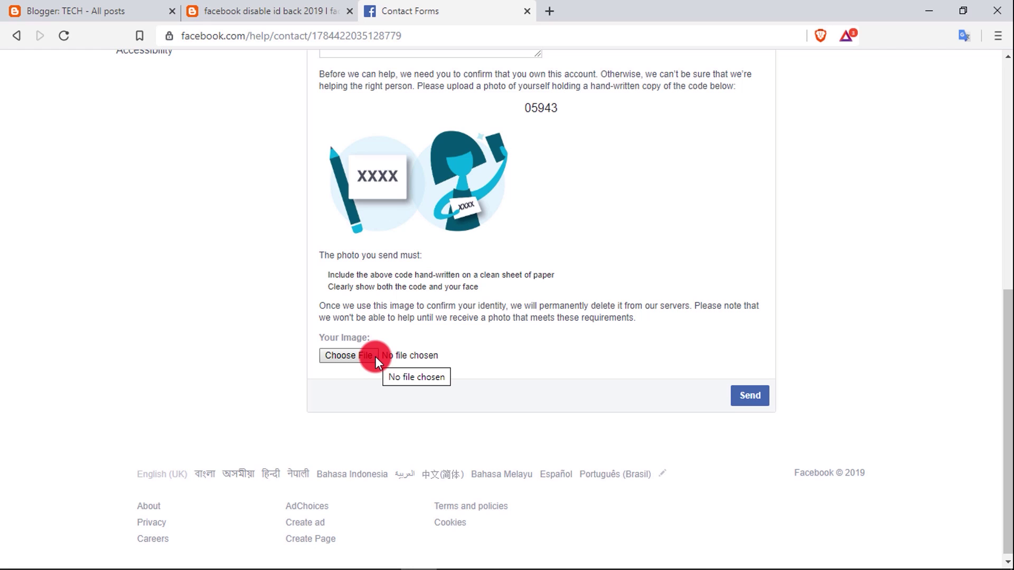
scroll(668, 312, up, 6)
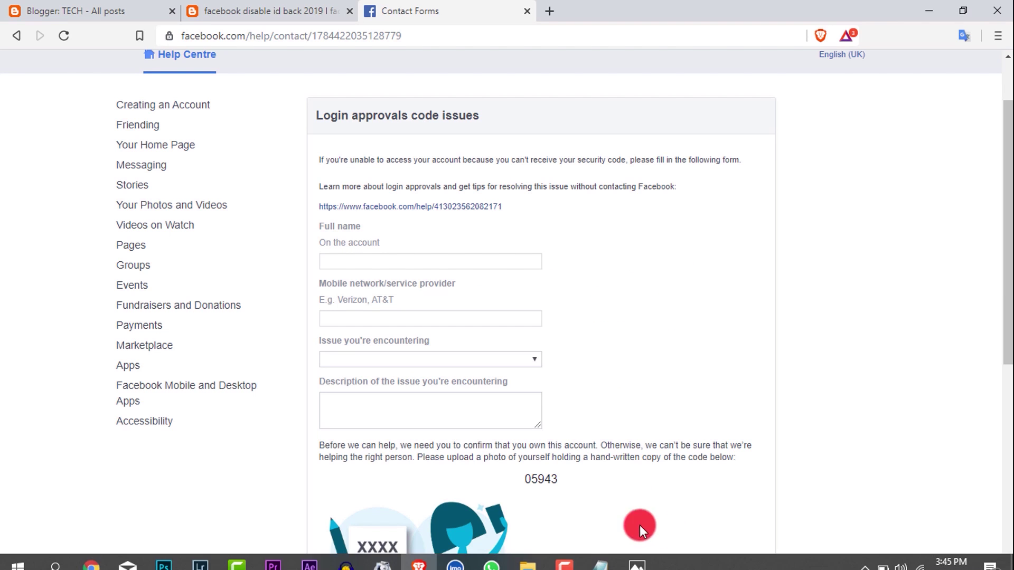
Step: Check in Photos that the IMG_7734.JPG sign reads 05943, then return to the Facebook form
click(637, 563)
scroll(446, 284, up, 2)
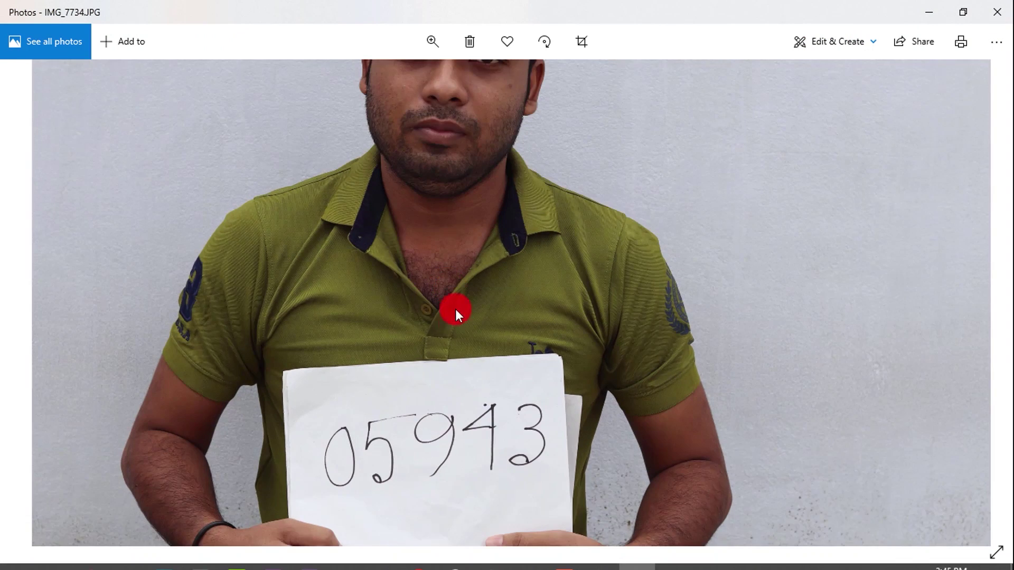
drag(455, 309, 458, 229)
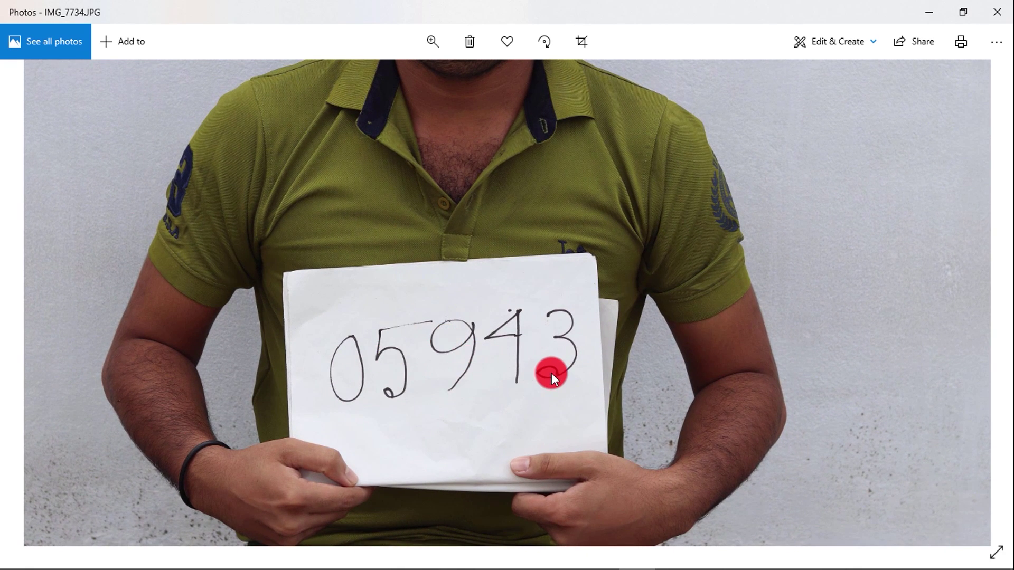
scroll(559, 373, down, 4)
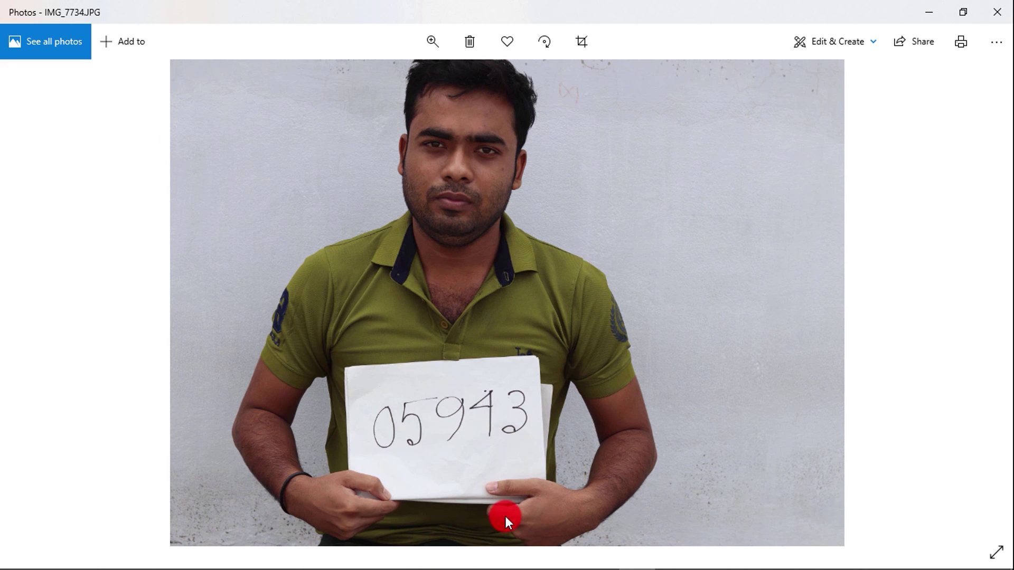
mouse_move(516, 568)
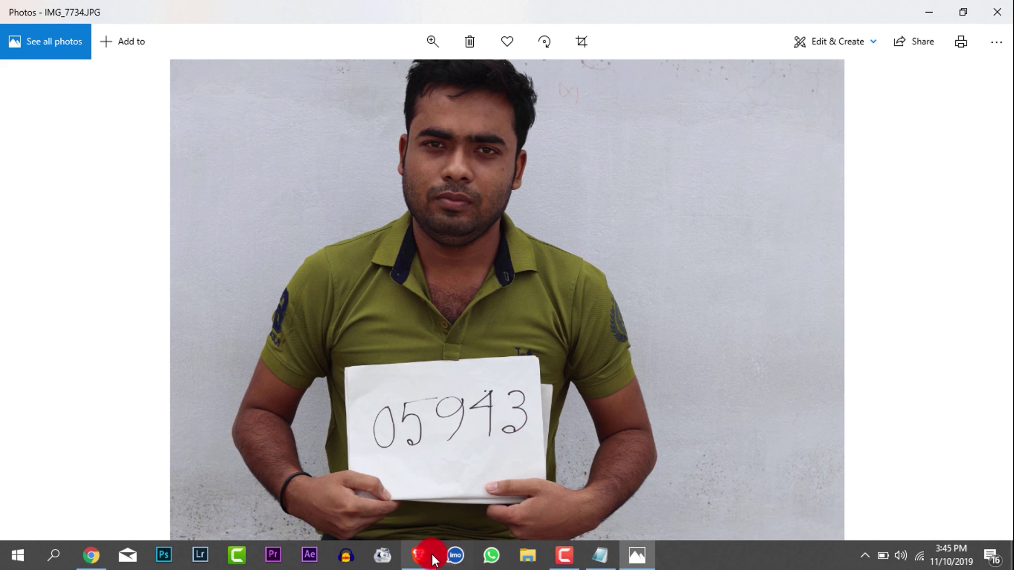
click(432, 557)
scroll(471, 347, down, 3)
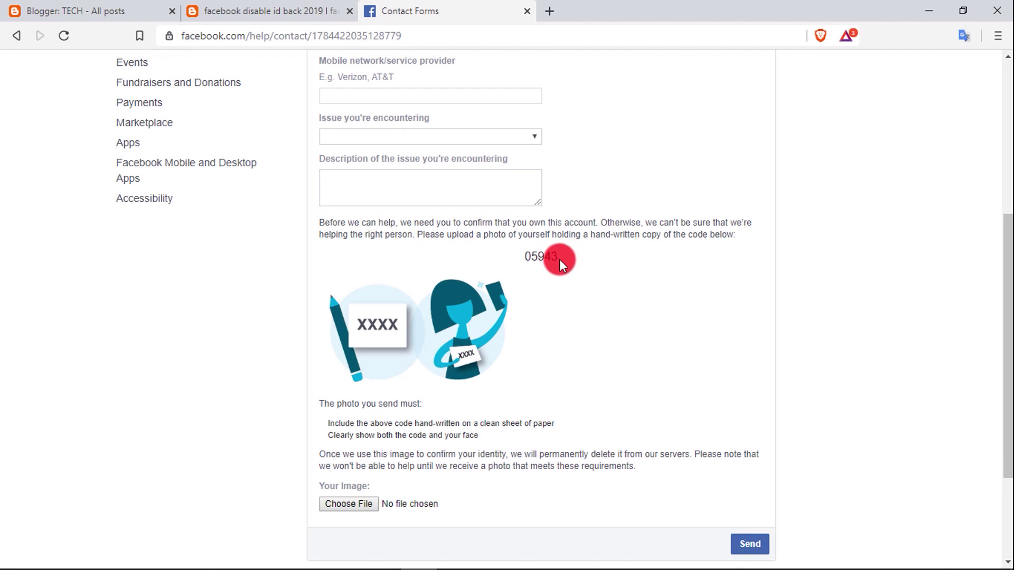
Step: Paste the account holder's full name and give Grameenphone as the mobile network provider
drag(559, 259, 522, 264)
click(579, 258)
scroll(598, 335, up, 4)
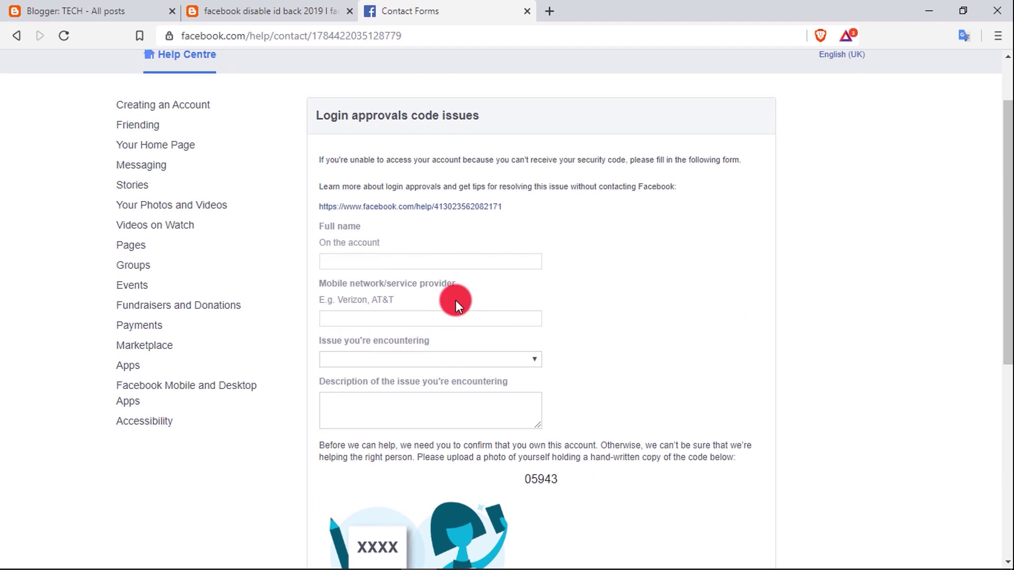
click(334, 259)
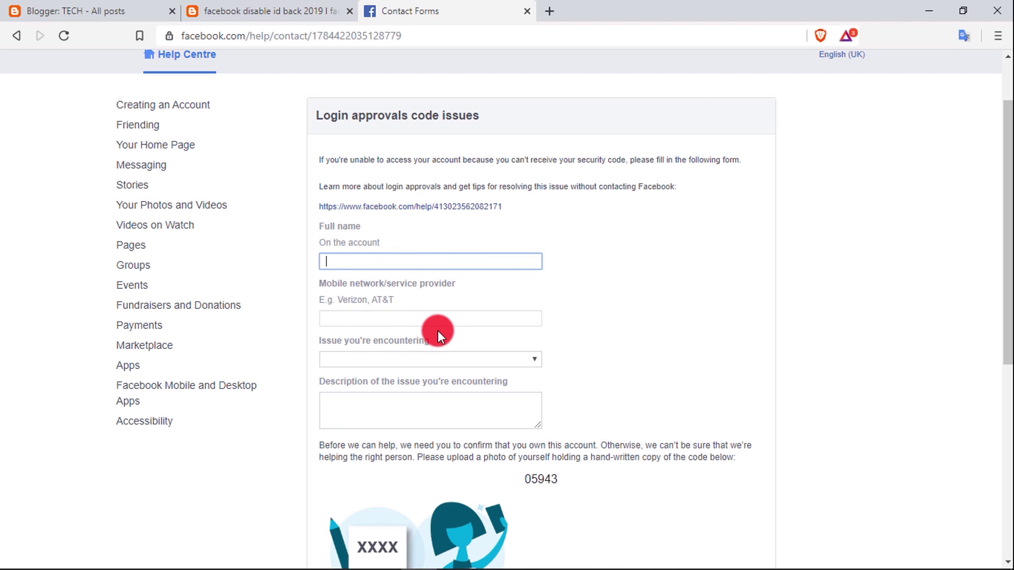
click(394, 318)
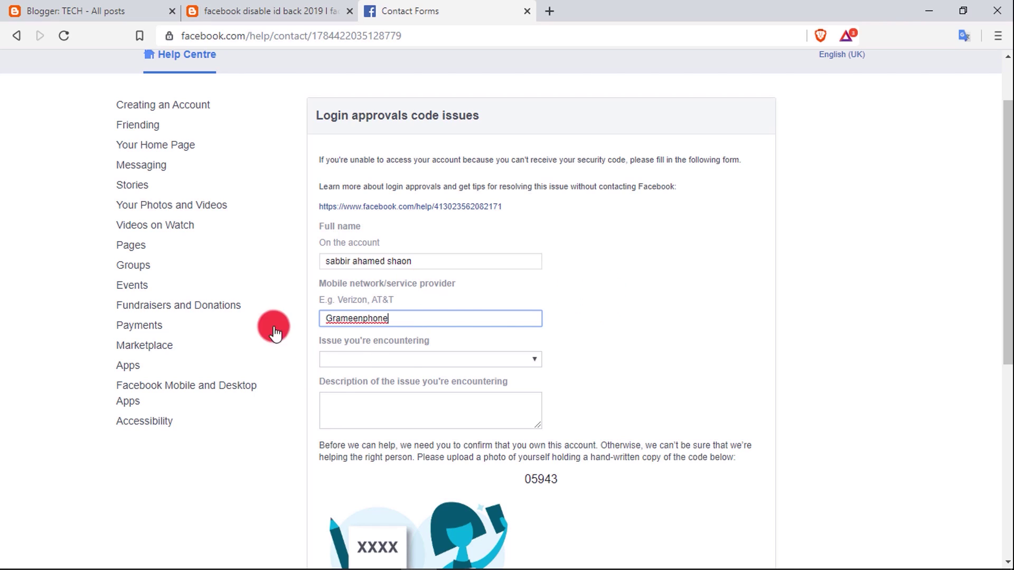
scroll(401, 343, down, 2)
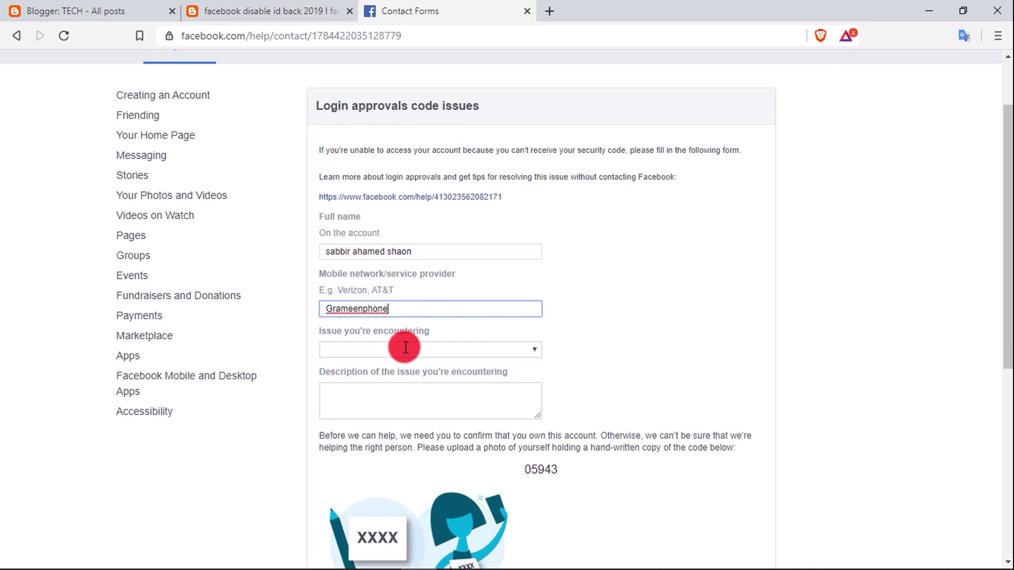
Step: Pick 'I have my phone, but I never received my code' as the issue encountered
click(411, 287)
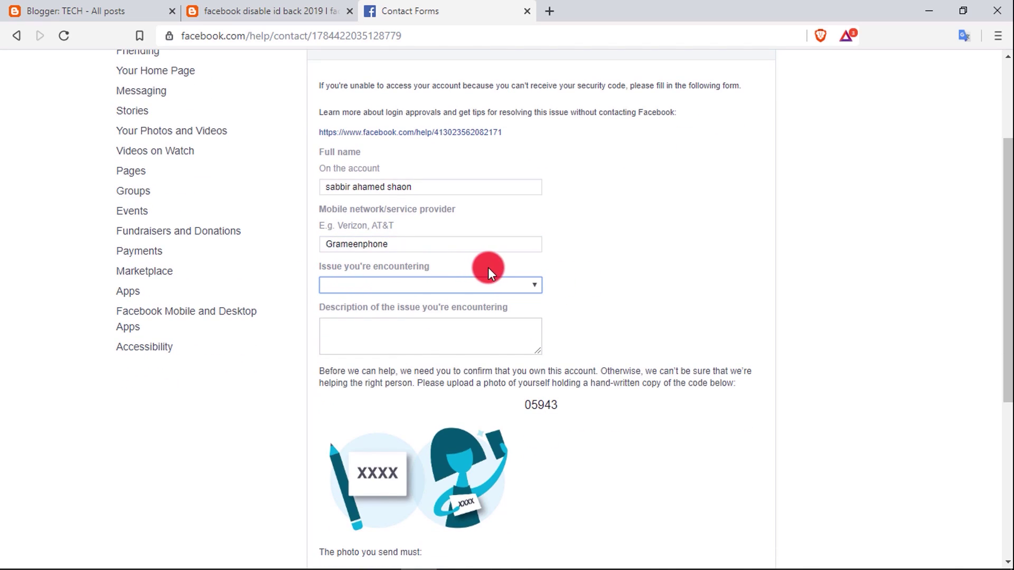
click(528, 278)
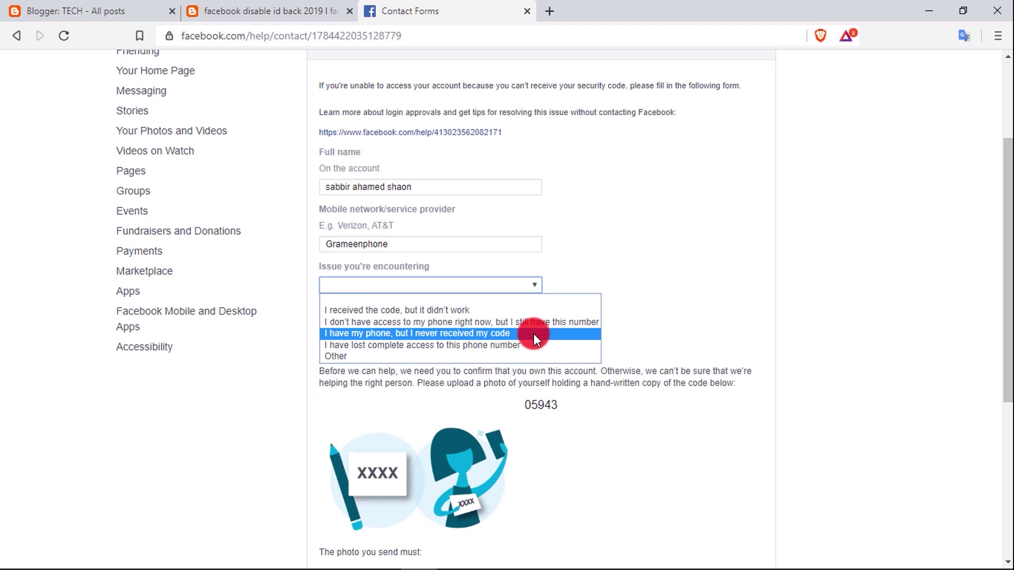
click(533, 334)
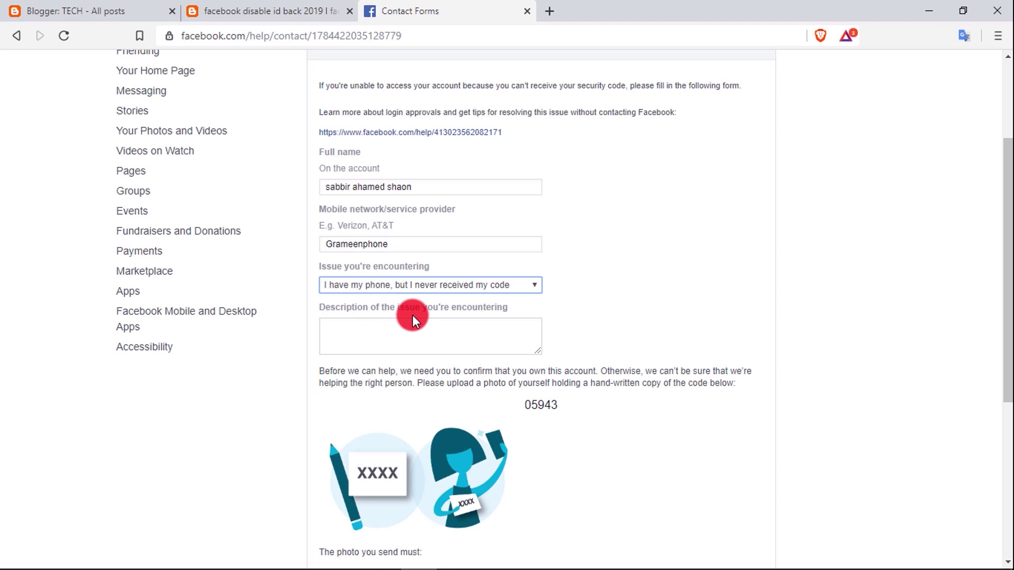
click(470, 330)
Step: Copy the prepared complaint paragraph from Notepad and return to the form's Description box
key(alt+Tab)
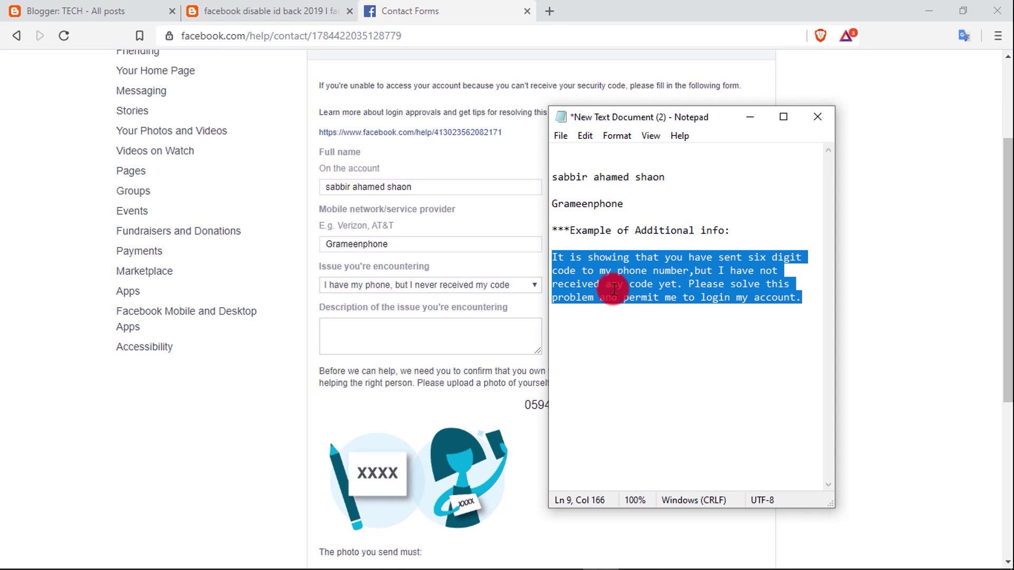
right_click(614, 288)
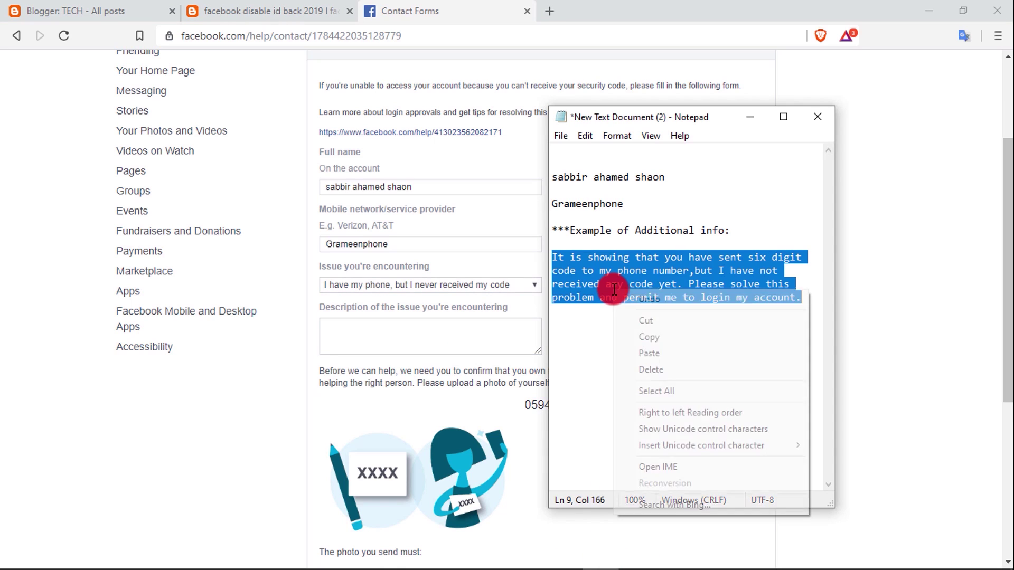
click(660, 336)
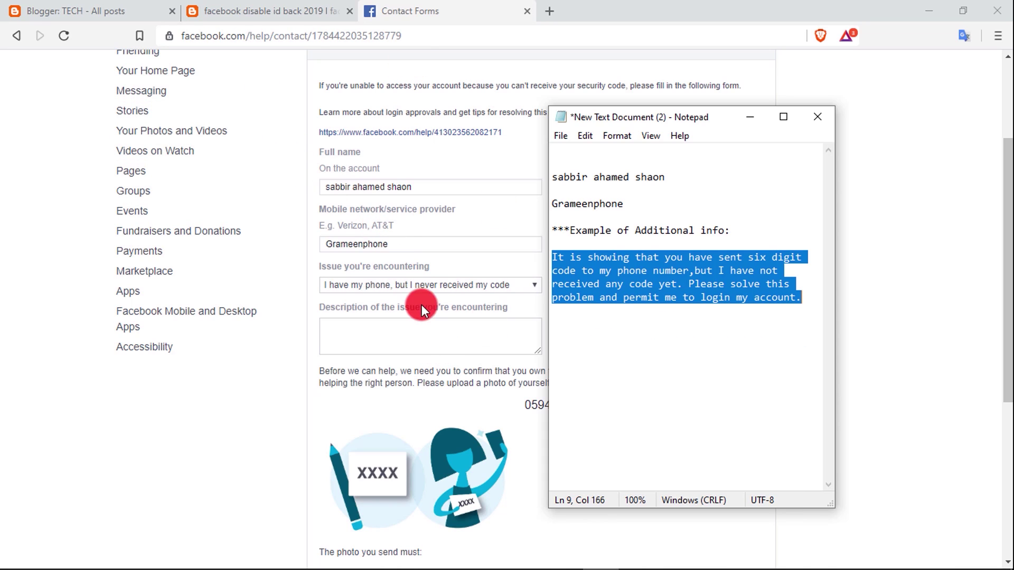
click(425, 335)
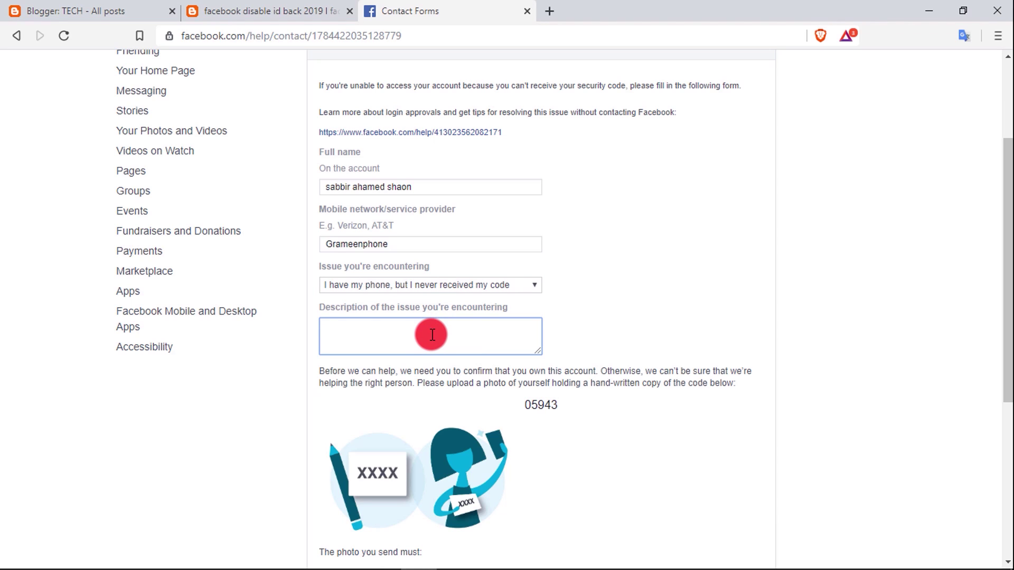
Step: Paste the complaint into the Description box and enlarge it to show all the text
key(ctrl+v)
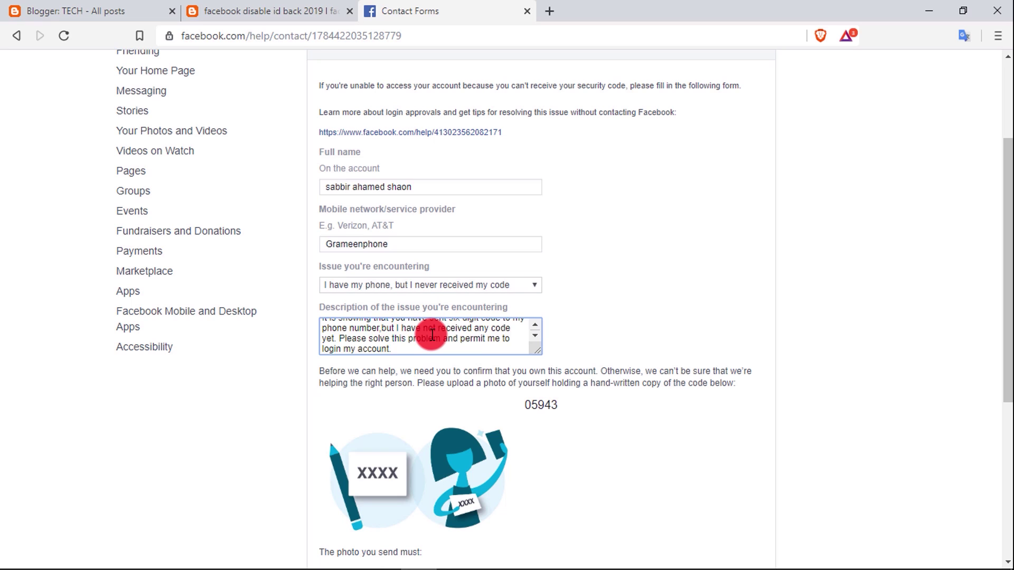
drag(536, 350, 550, 508)
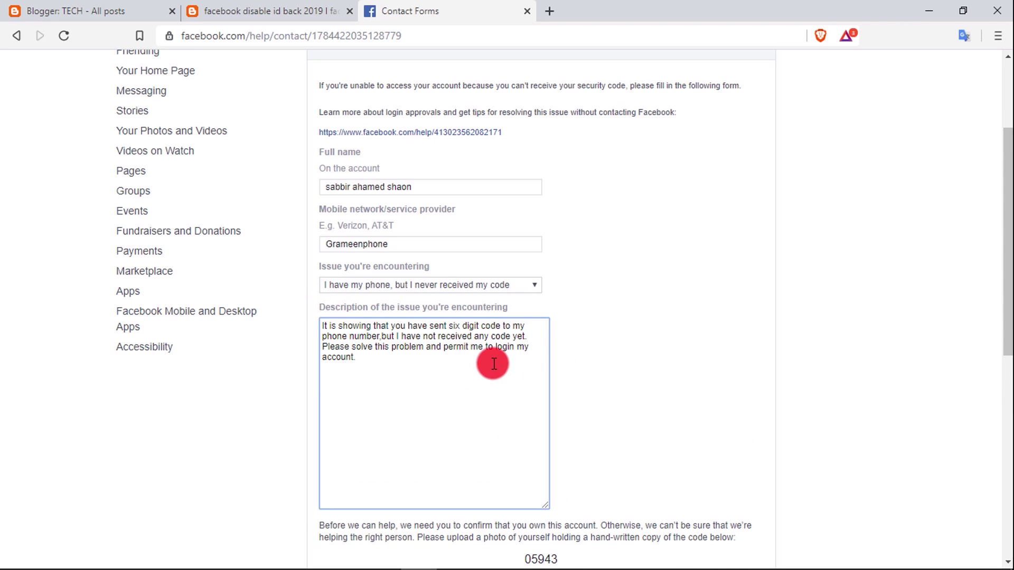
scroll(482, 392, down, 3)
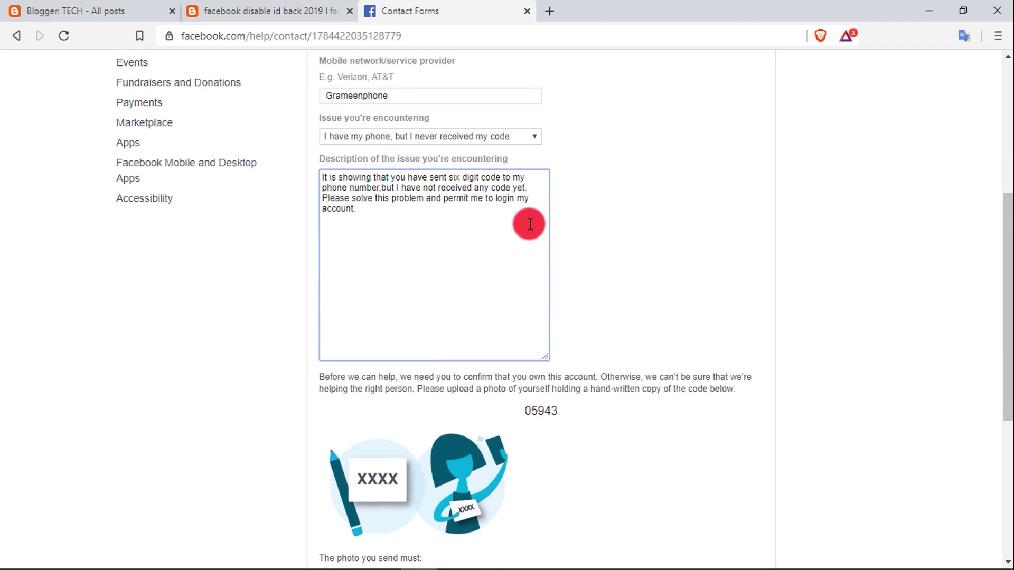
scroll(554, 248, down, 6)
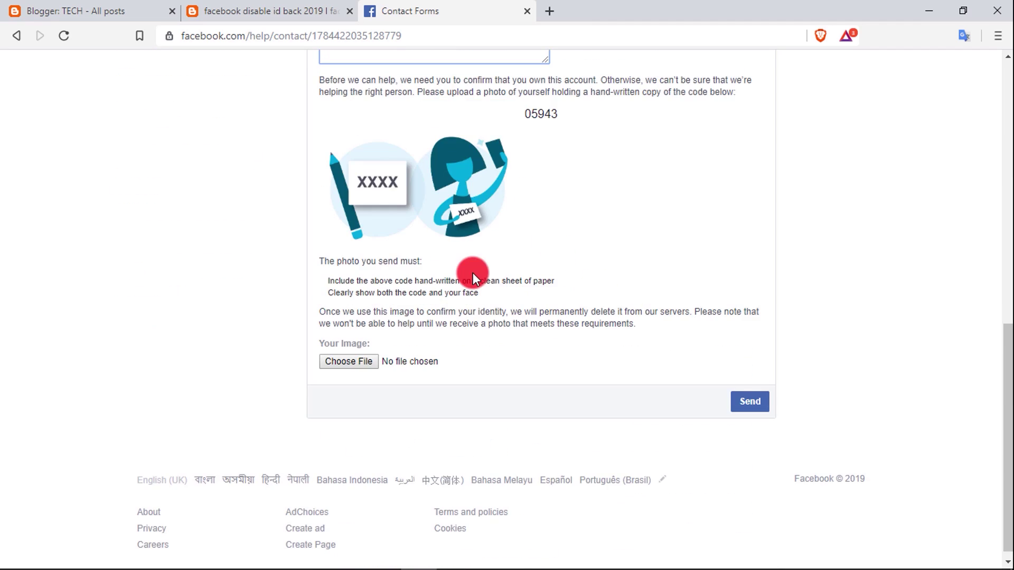
click(357, 364)
click(653, 552)
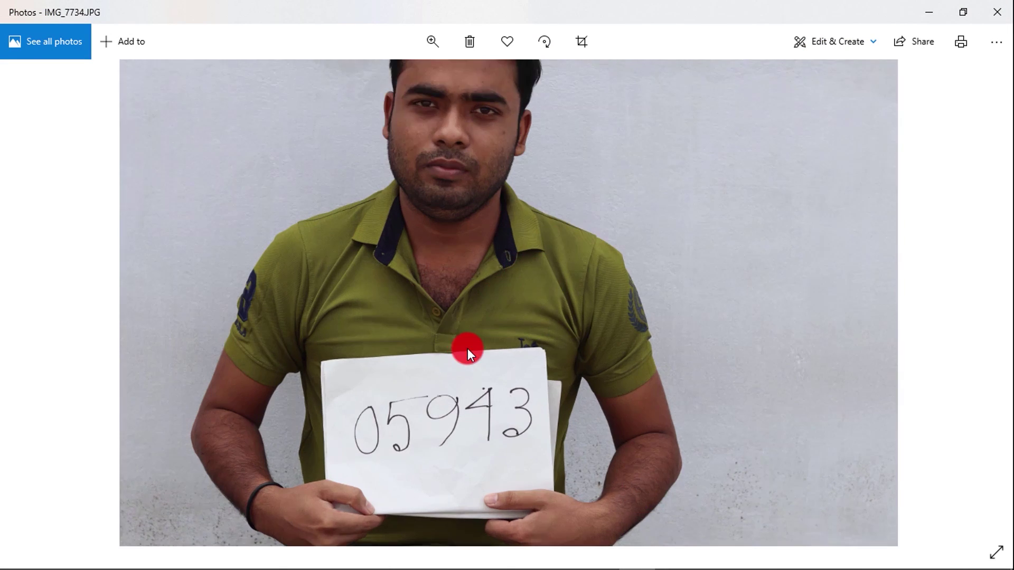
Step: Zoom in and out on the 05943 sign in IMG_7734.JPG, then go back to the form
scroll(467, 349, up, 3)
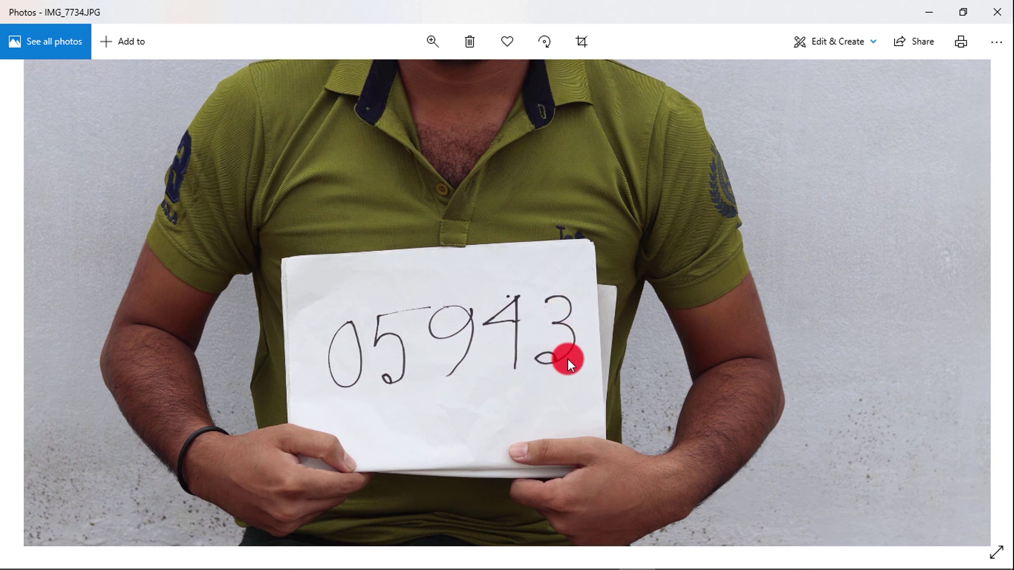
scroll(568, 359, down, 3)
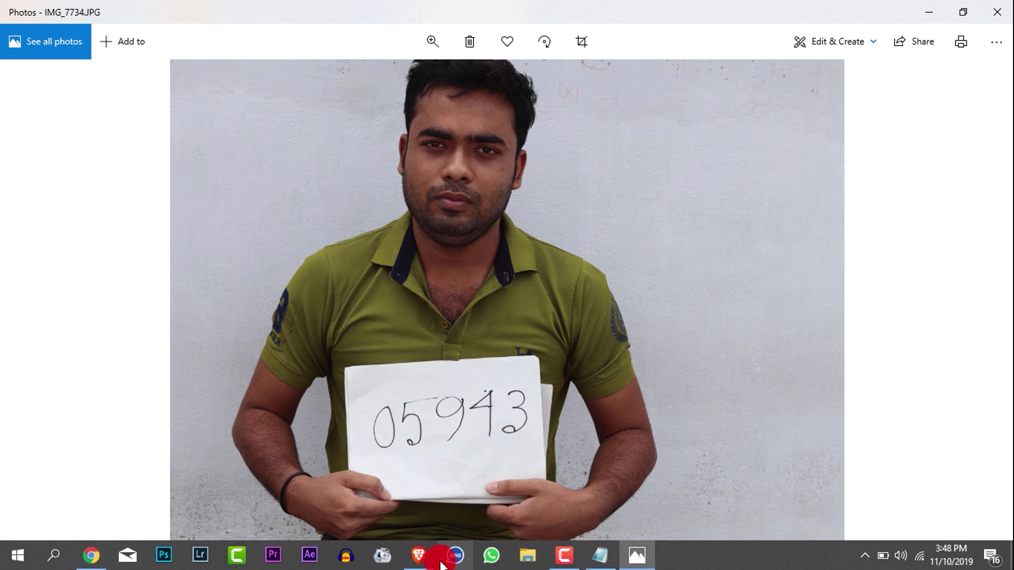
click(441, 564)
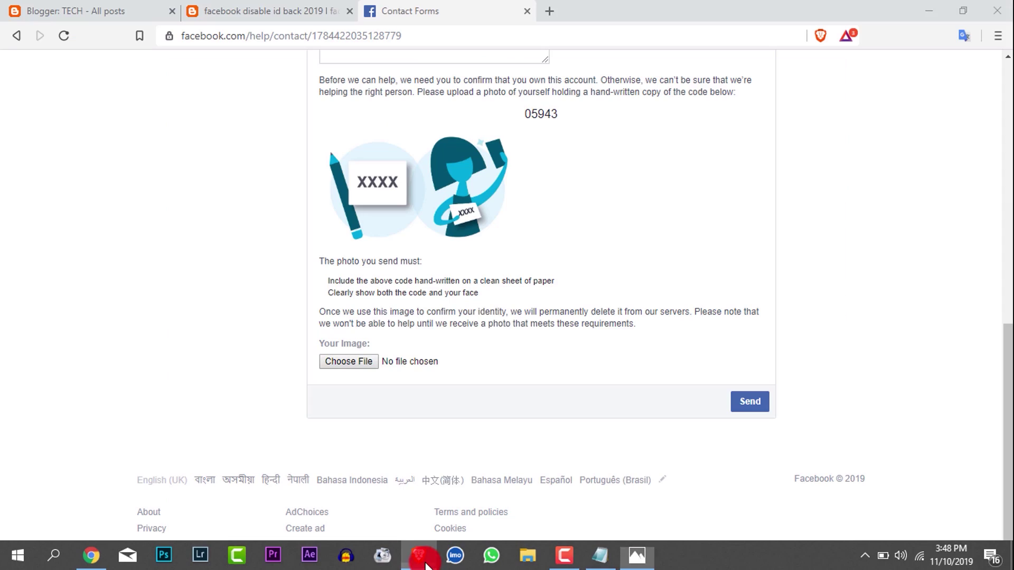
Step: Attach IMG_7734.JPG, send the help form, and acknowledge the successful submission
click(374, 354)
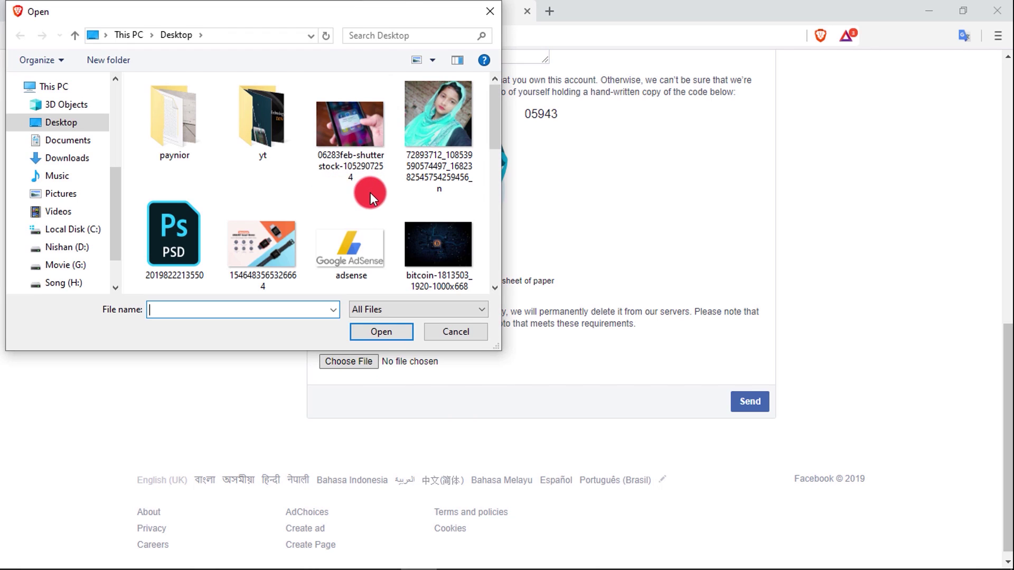
scroll(422, 222, down, 2)
click(464, 279)
click(388, 334)
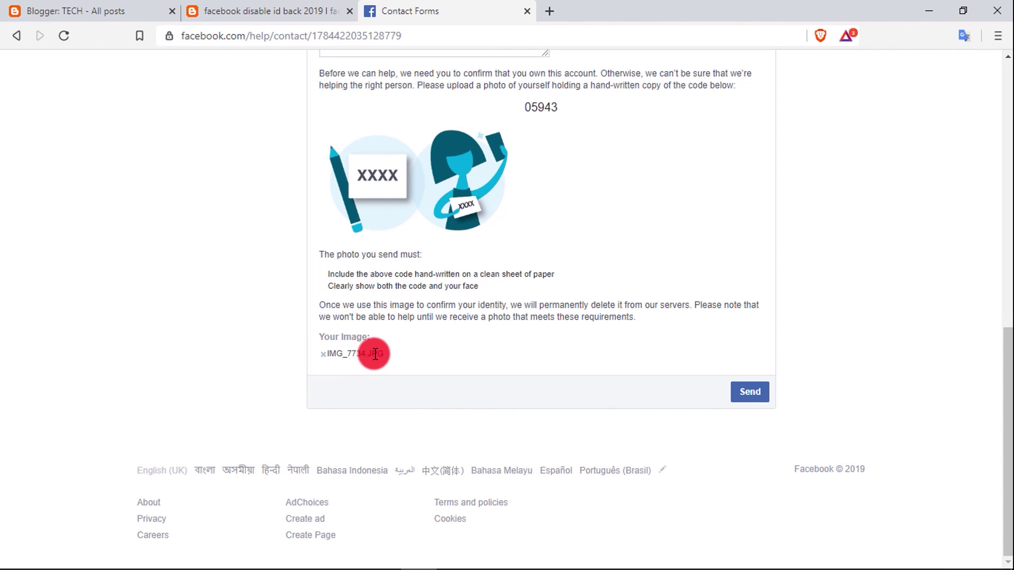
click(751, 391)
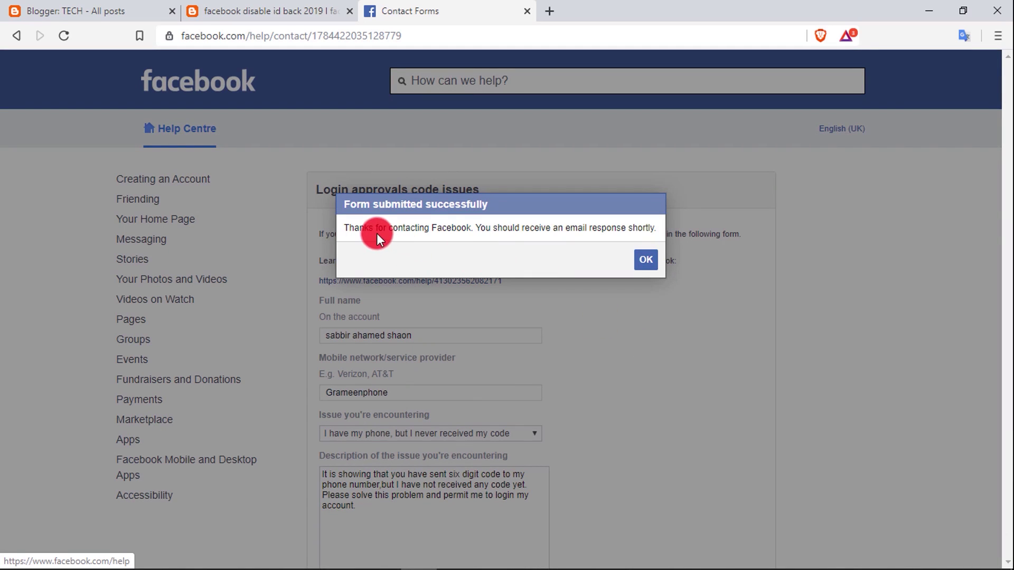
click(654, 261)
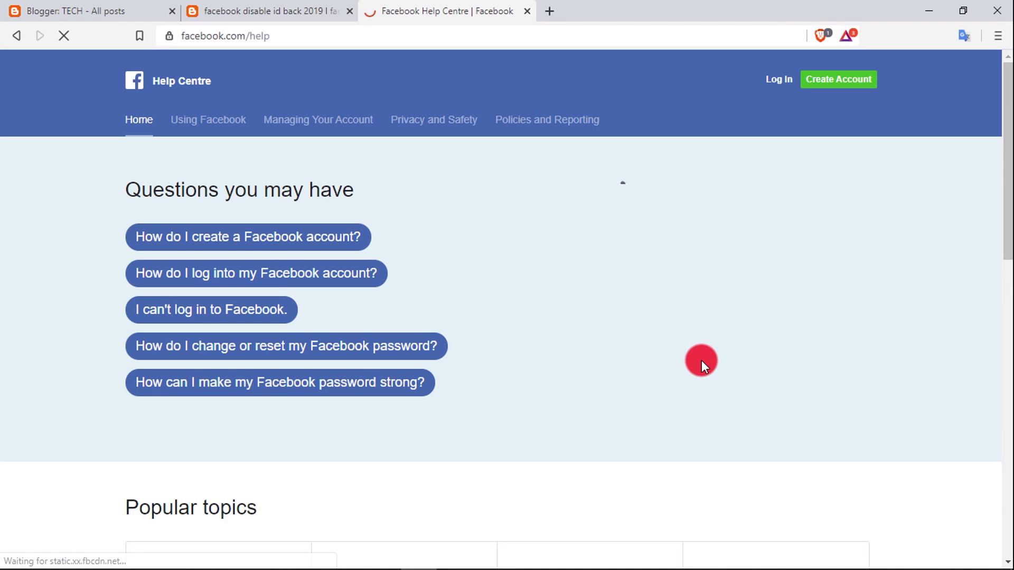